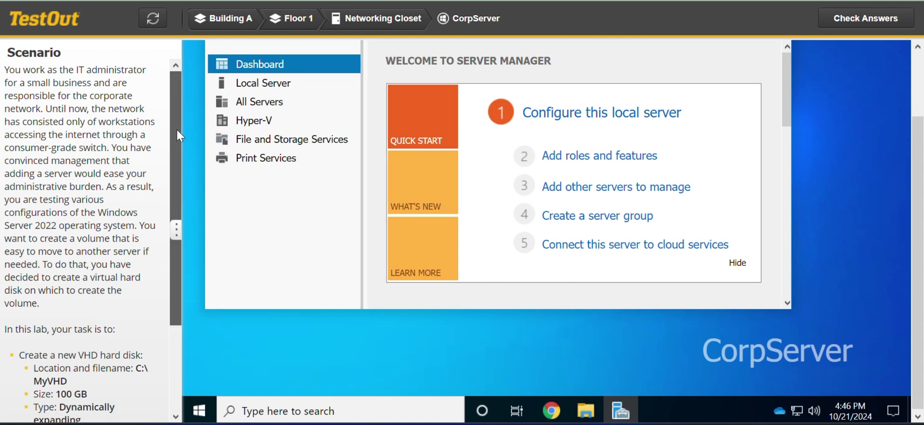
# - Read the lab scenario and the task requirements for the new VHD hard disk and its volume
pyautogui.moveTo(177, 129)
pyautogui.mouseDown()
pyautogui.moveTo(177, 145)
pyautogui.moveTo(177, 114)
pyautogui.mouseUp()
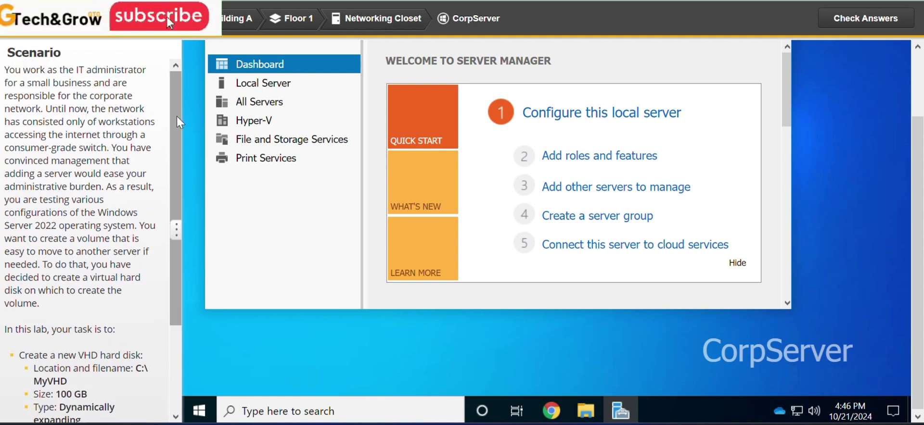
pyautogui.moveTo(177, 116); pyautogui.dragTo(175, 212)
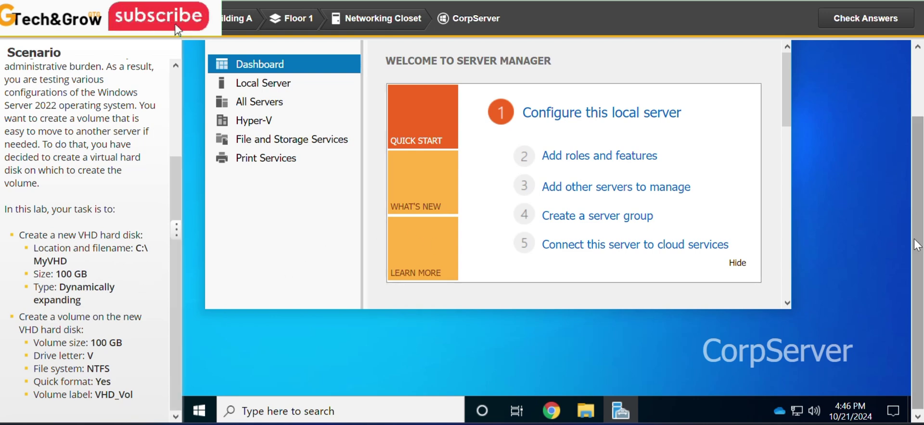
pyautogui.moveTo(918, 253); pyautogui.dragTo(918, 170)
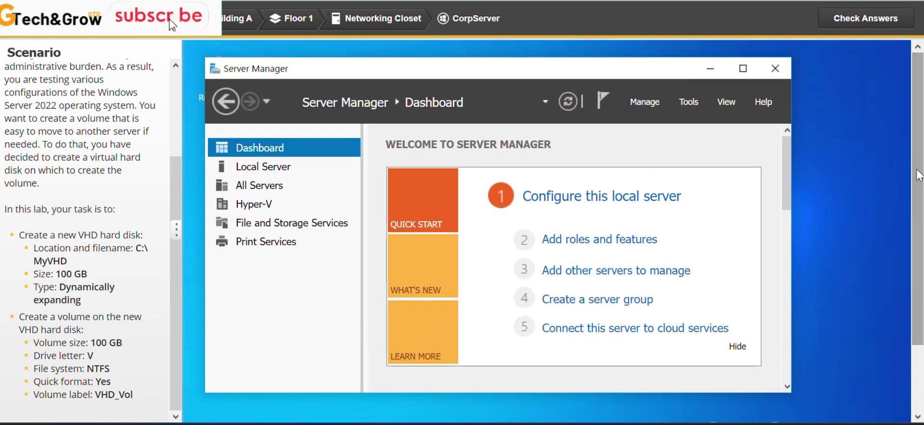
pyautogui.moveTo(918, 176); pyautogui.dragTo(917, 262)
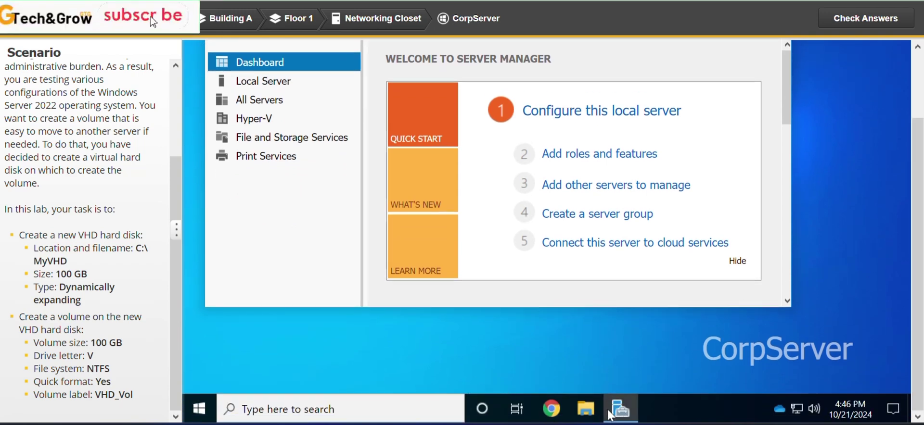
pyautogui.rightClick(199, 409)
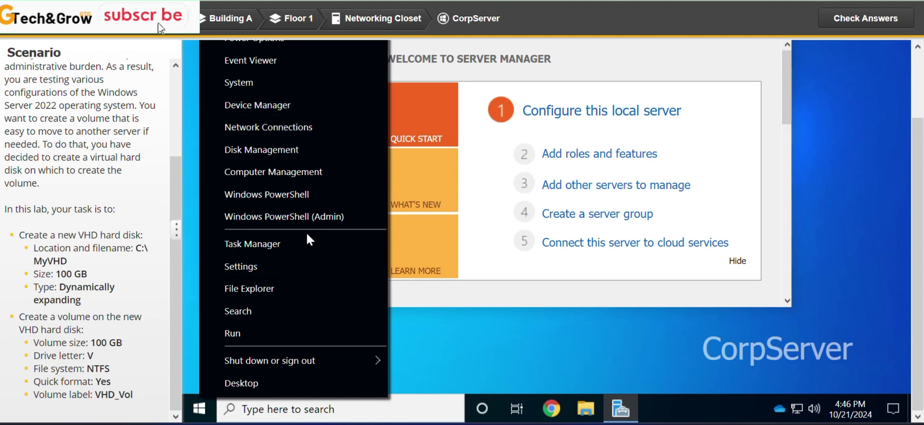
pyautogui.click(909, 278)
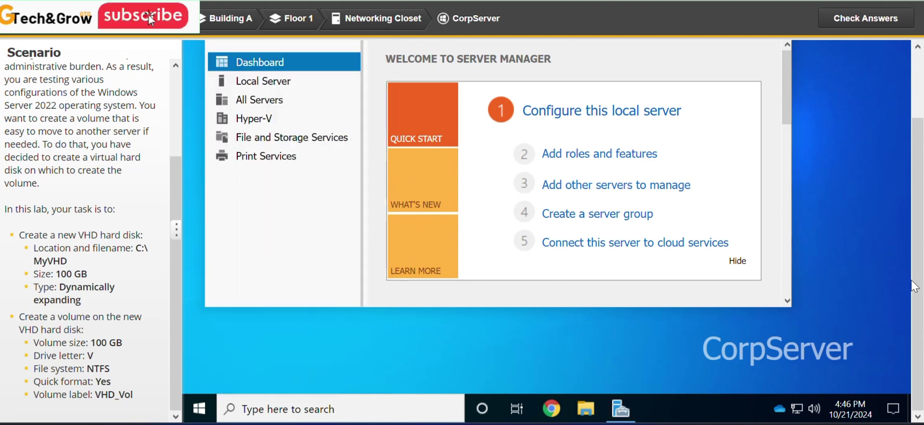
pyautogui.scroll(1, 916, 291)
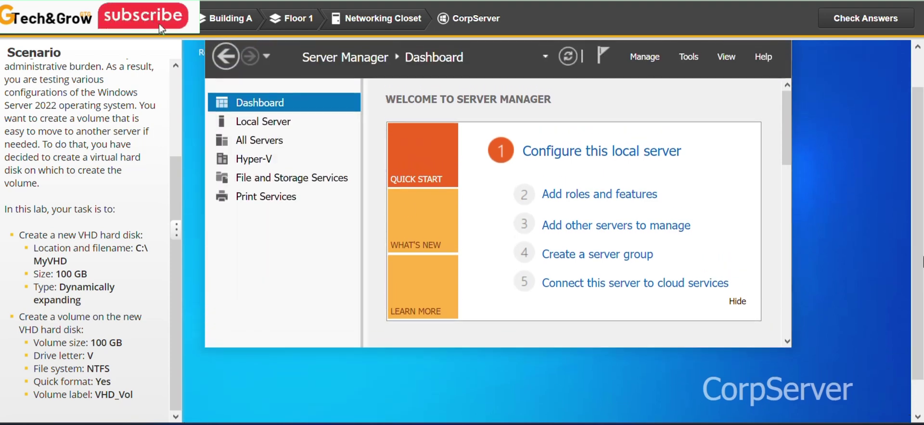
pyautogui.scroll(-1, 916, 291)
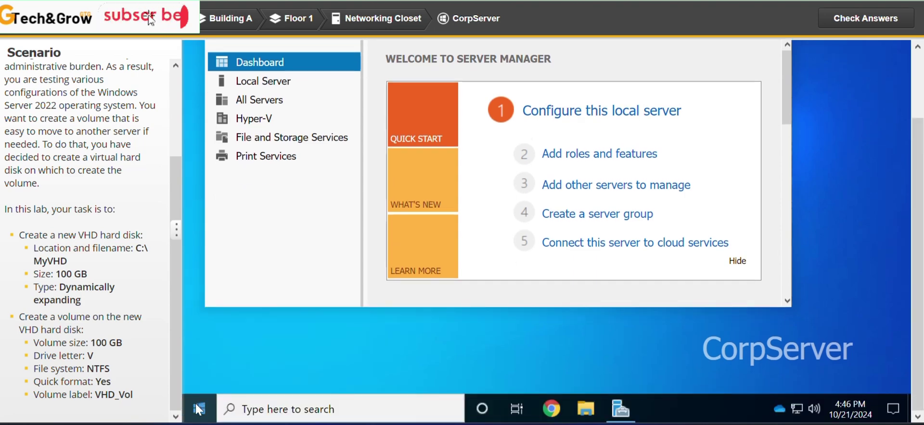
pyautogui.rightClick(197, 408)
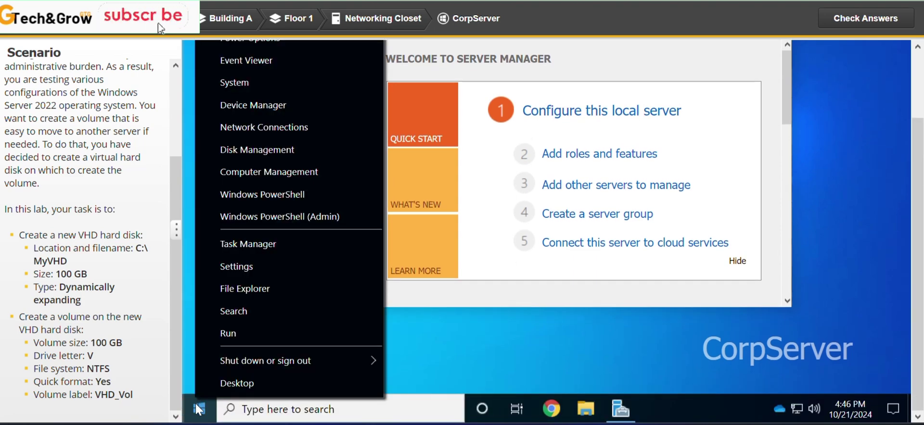
pyautogui.click(256, 242)
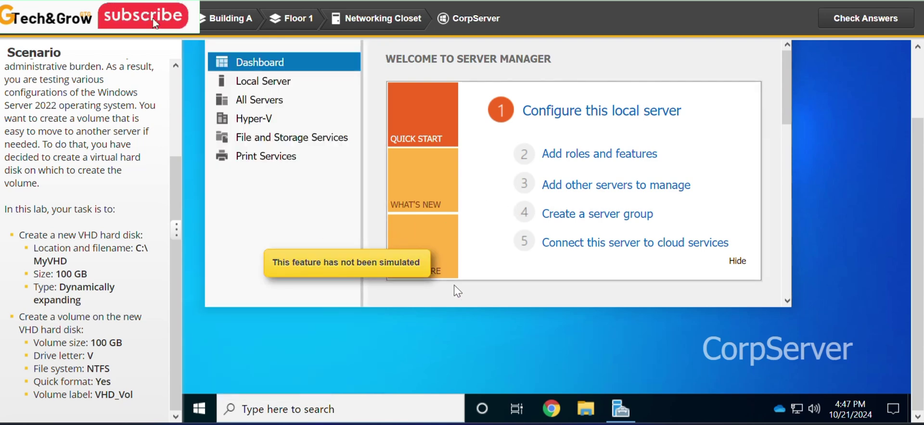
# - Open Disk Management on CorpServer and maximize its window
pyautogui.rightClick(199, 412)
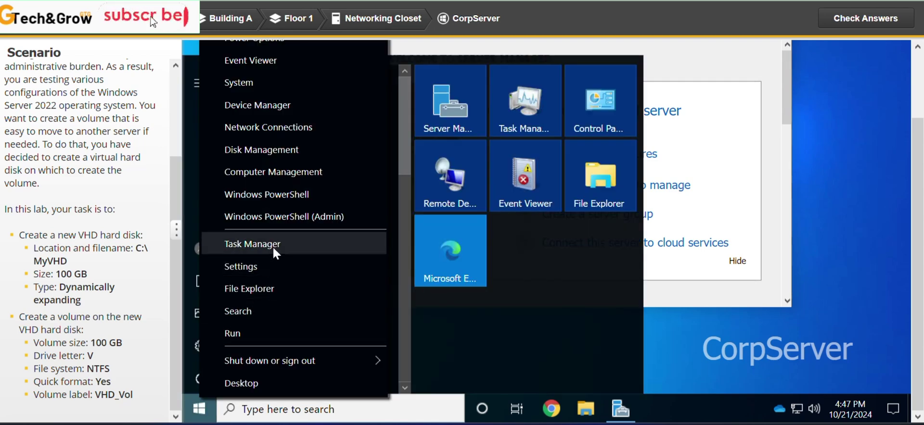
pyautogui.click(270, 150)
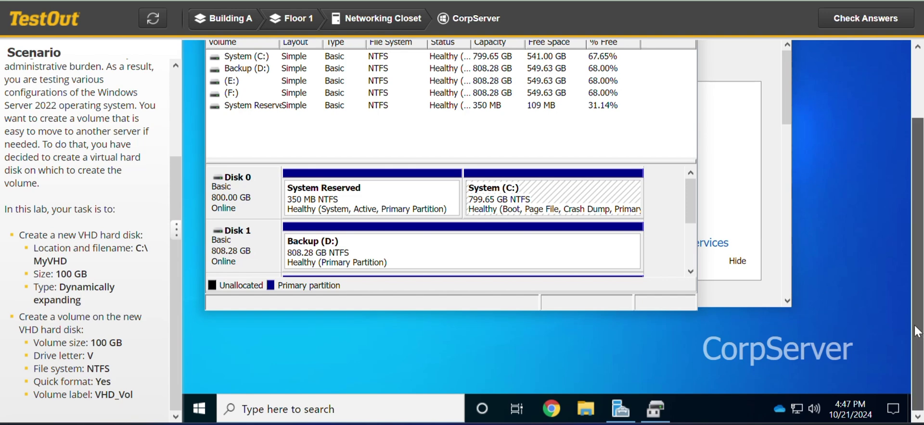
pyautogui.scroll(2, 913, 324)
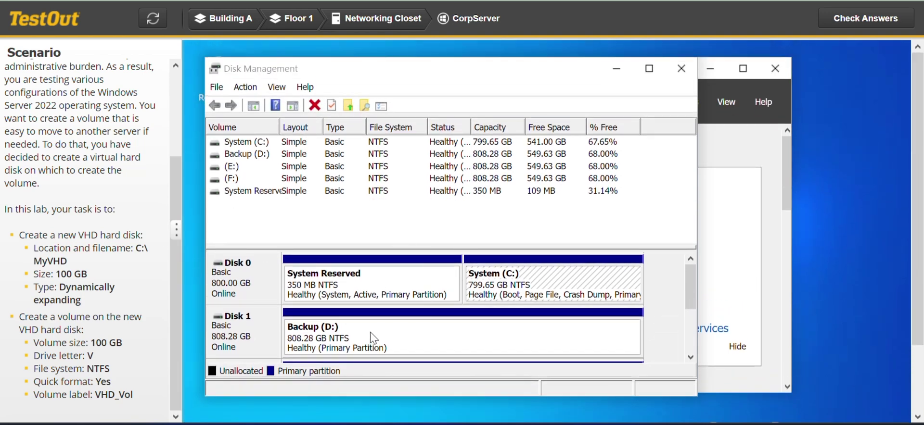
pyautogui.click(649, 69)
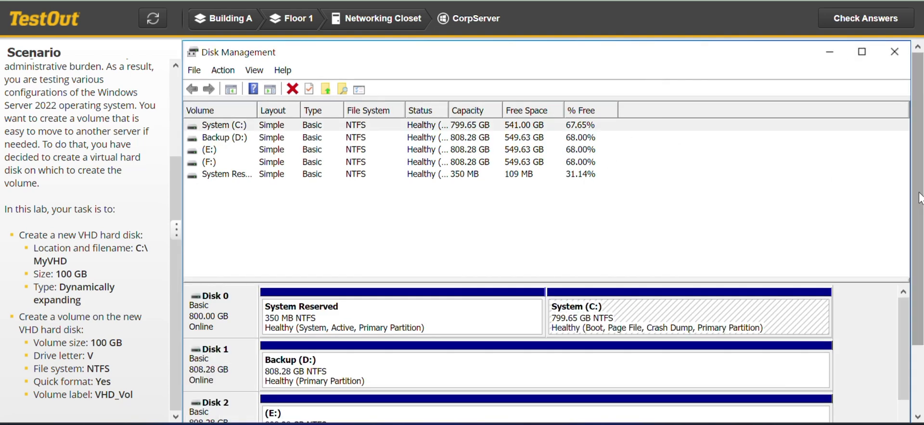
pyautogui.scroll(-1, 920, 195)
pyautogui.scroll(1, 920, 202)
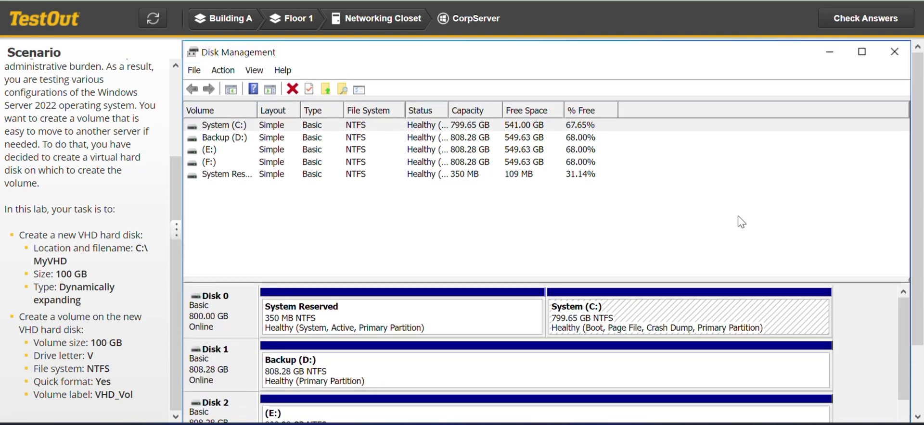
# - Start creating a virtual hard disk and set its location to the root of System (C:) with the file name MyVHD
pyautogui.click(218, 71)
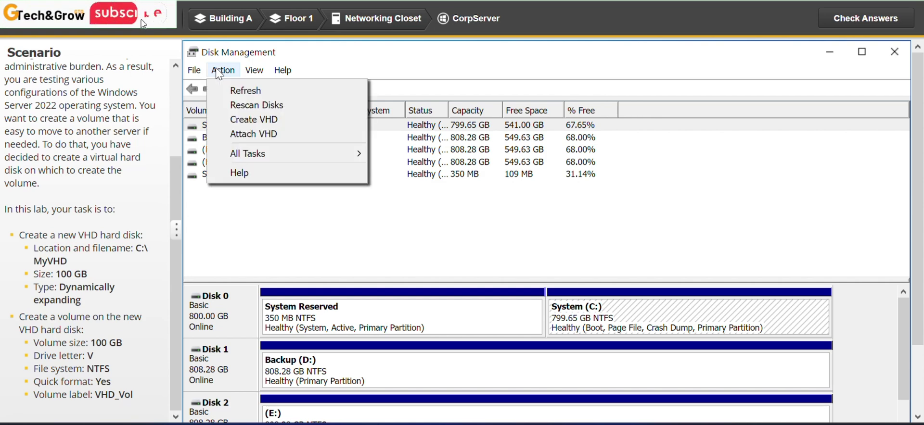
pyautogui.click(272, 119)
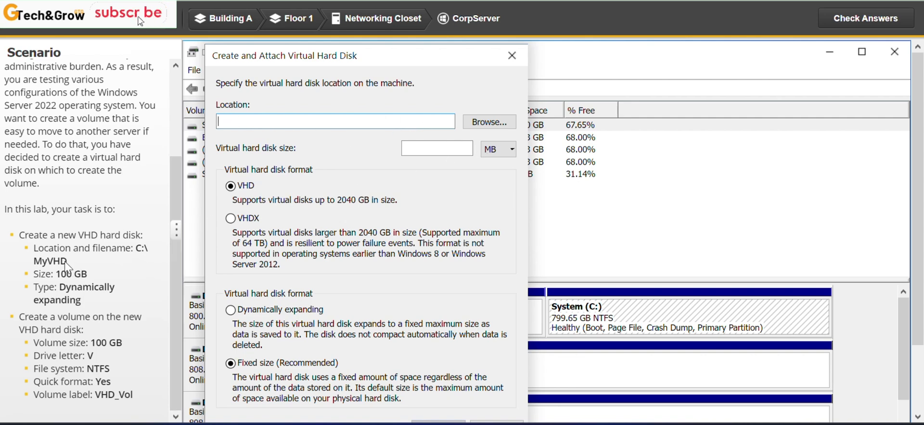
pyautogui.moveTo(67, 264); pyautogui.dragTo(35, 269)
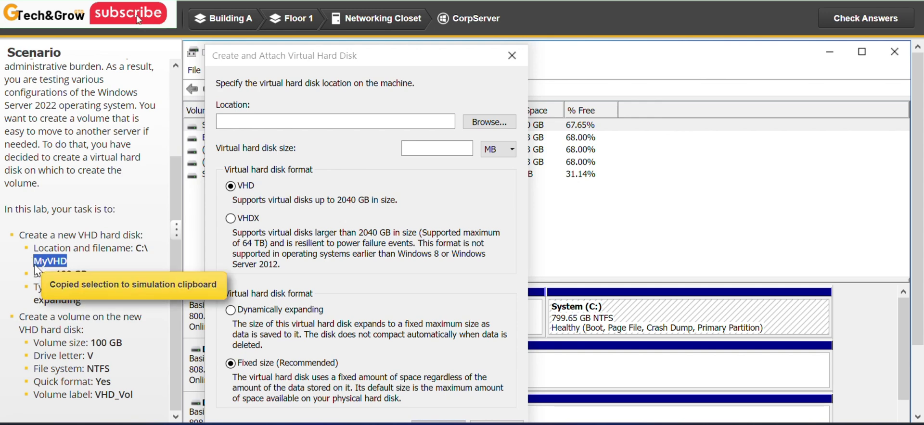
pyautogui.click(496, 126)
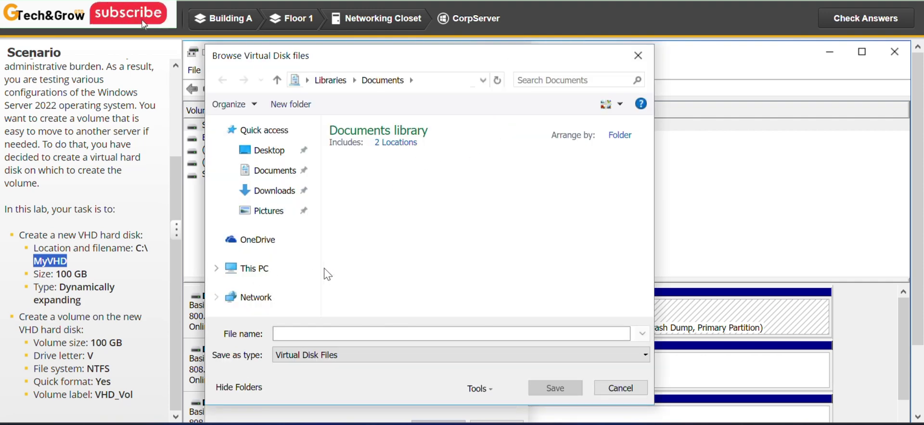
pyautogui.click(262, 270)
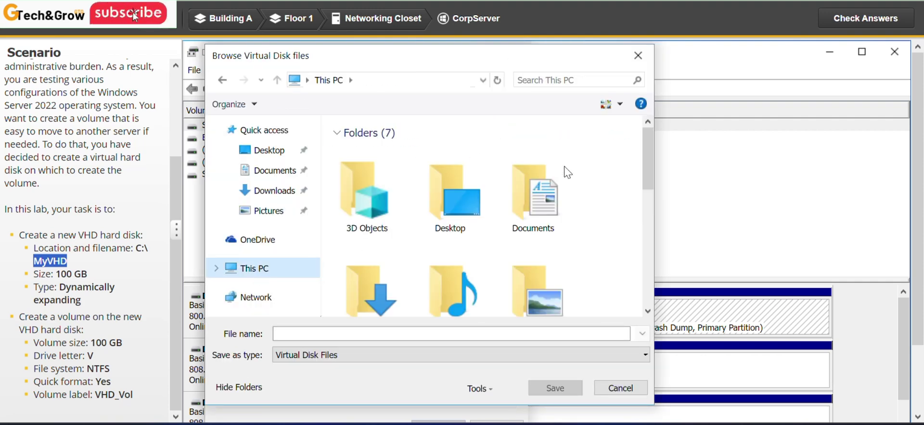
pyautogui.moveTo(645, 151); pyautogui.dragTo(647, 273)
pyautogui.click(374, 186)
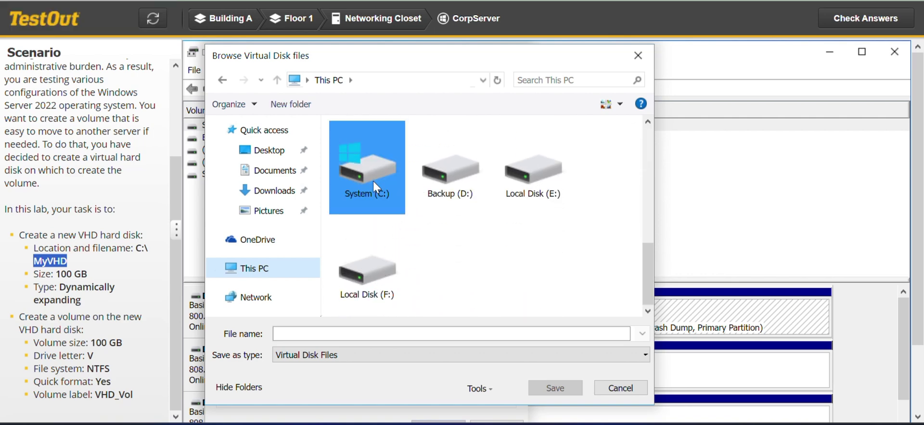
pyautogui.doubleClick(373, 180)
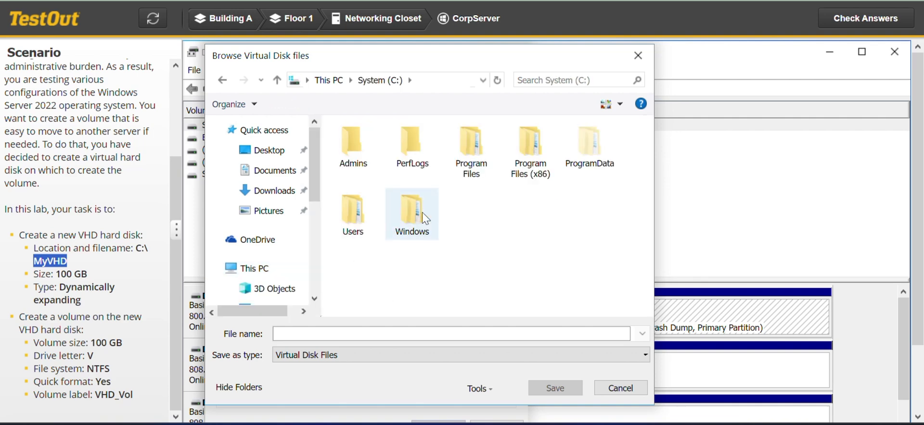
pyautogui.click(385, 329)
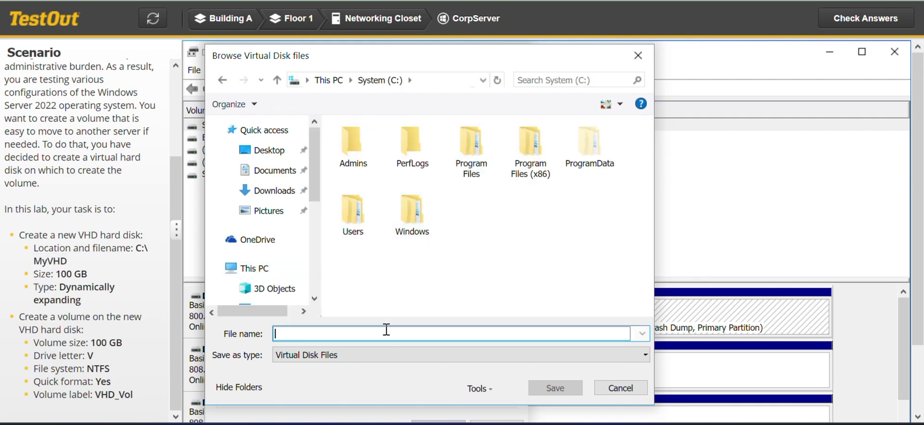
pyautogui.write('MyVHD')
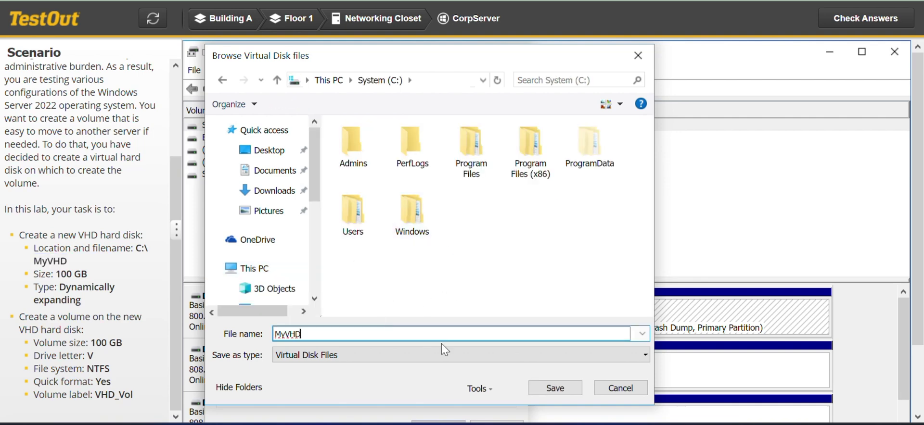
pyautogui.click(565, 391)
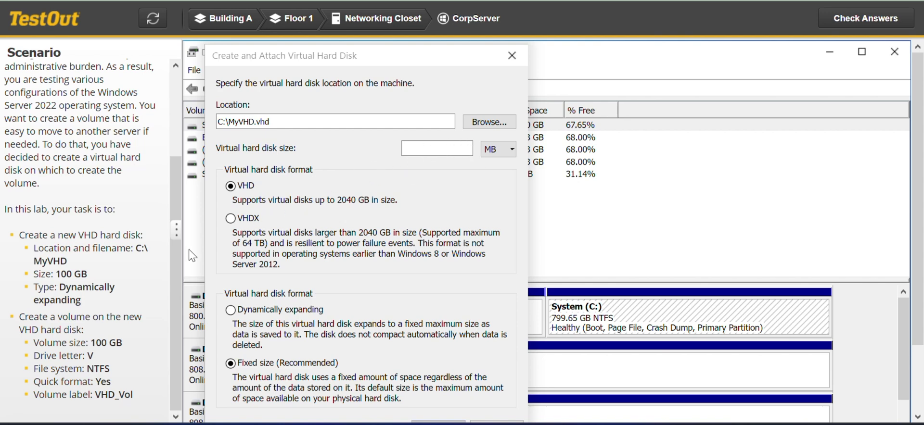
# - Set the virtual hard disk size to 100 GB, choose the dynamically expanding type, and create the disk
pyautogui.click(511, 150)
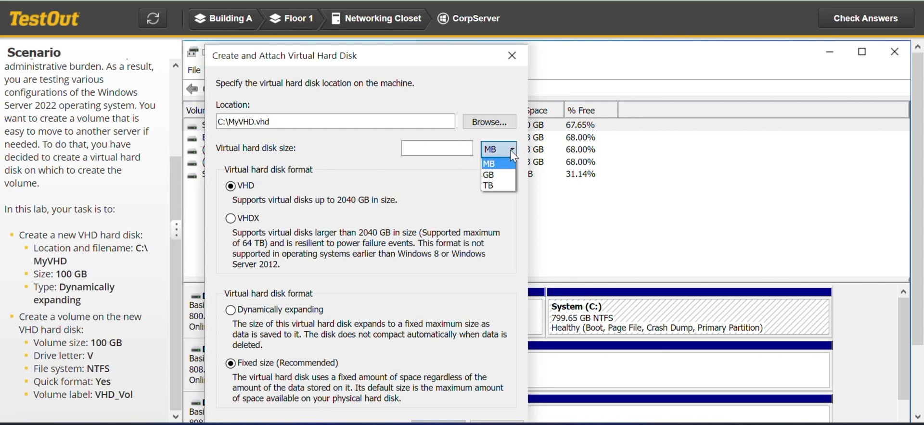
pyautogui.click(495, 175)
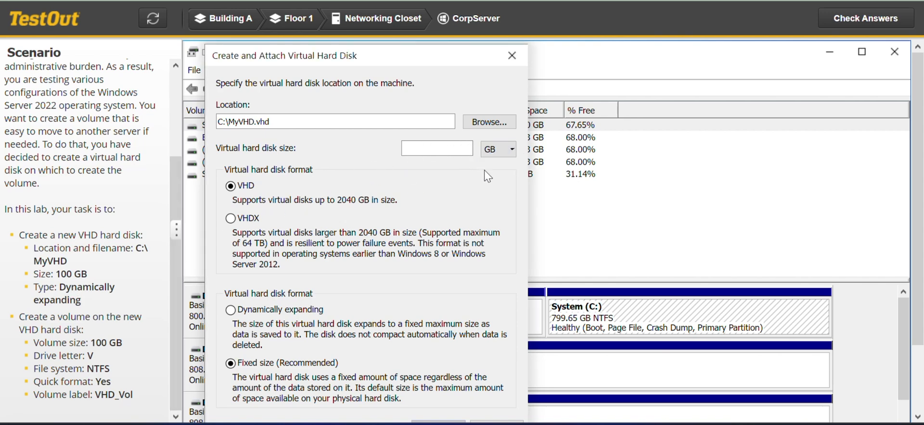
pyautogui.click(438, 147)
pyautogui.write('1')
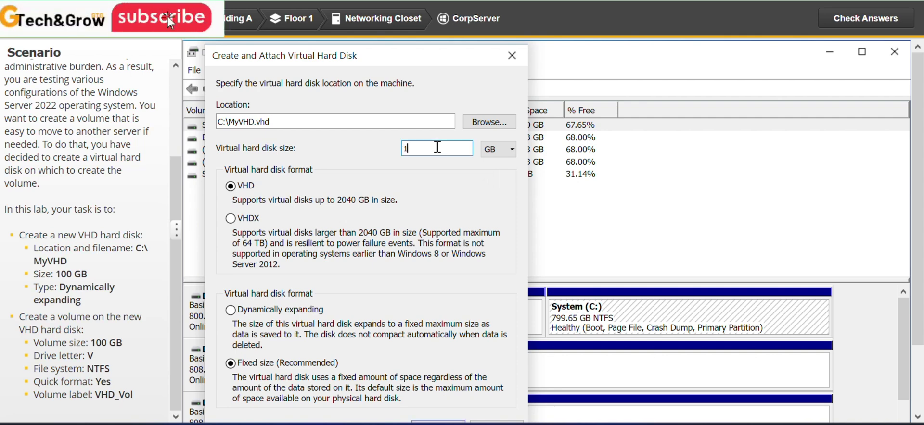
pyautogui.write('00')
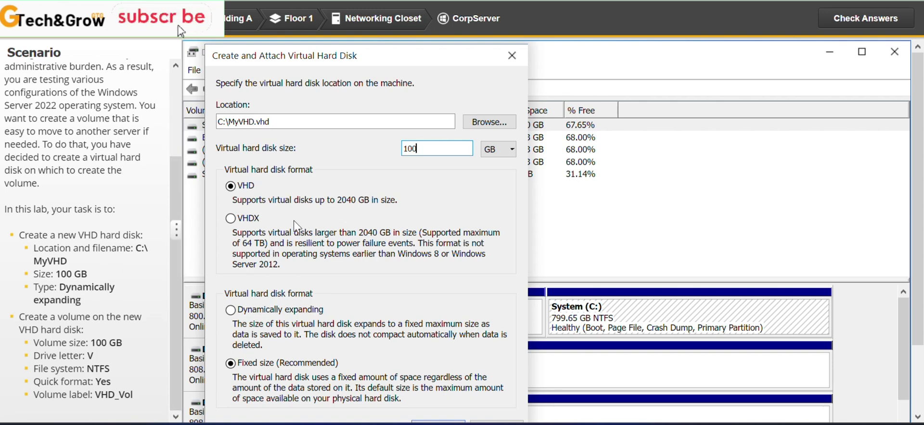
pyautogui.click(231, 311)
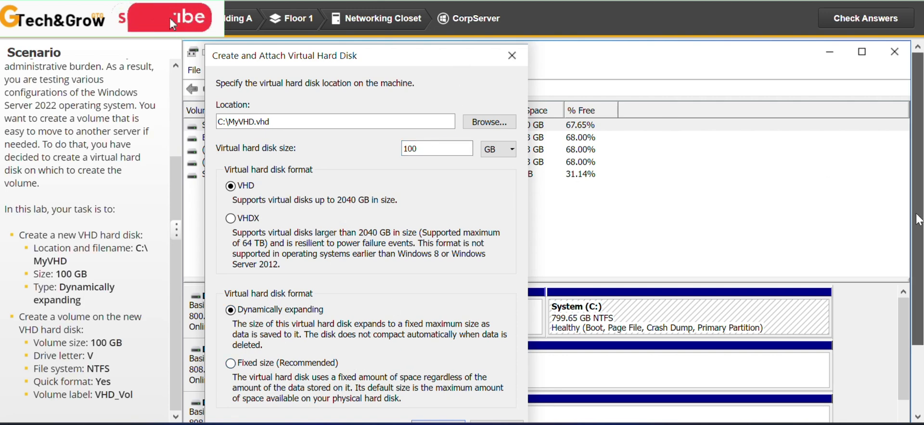
pyautogui.moveTo(917, 220); pyautogui.dragTo(922, 274)
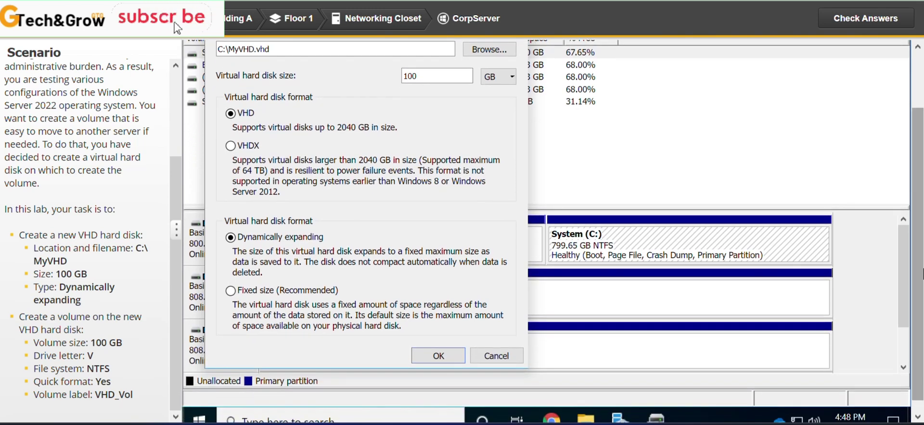
pyautogui.click(448, 357)
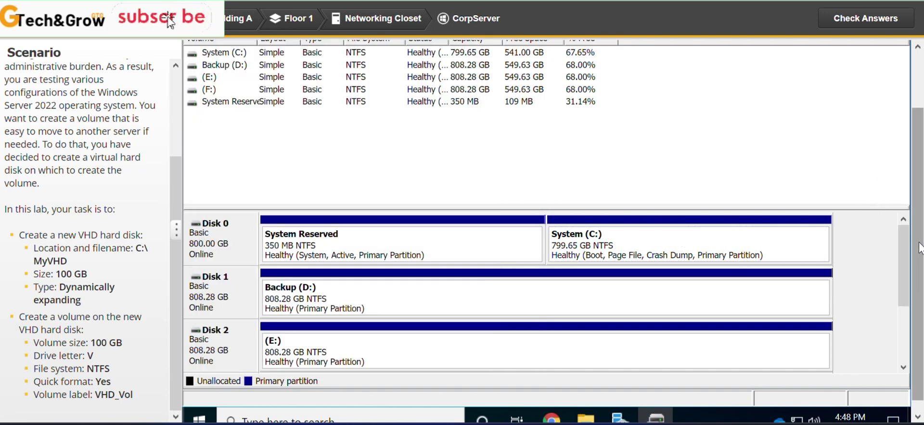
# - Initialize Disk 4, the new 100 GB virtual disk, with the GPT partition style
pyautogui.scroll(2, 920, 248)
pyautogui.scroll(-1, 919, 238)
pyautogui.scroll(-1, 920, 236)
pyautogui.moveTo(920, 293); pyautogui.dragTo(920, 245)
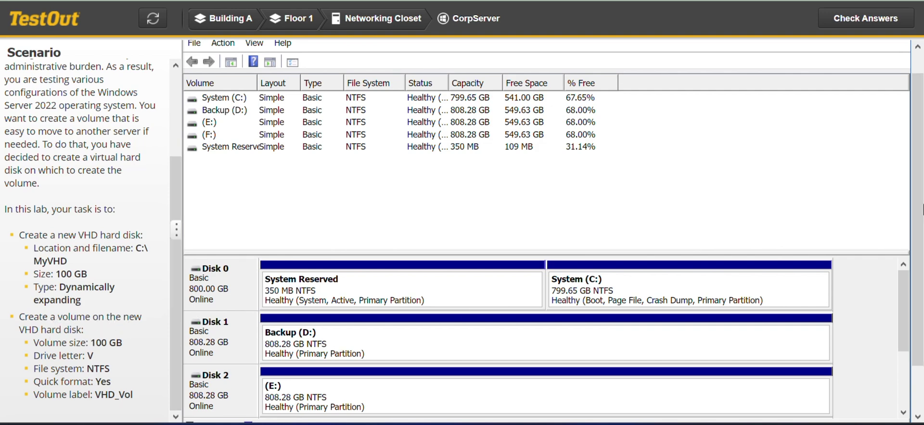
pyautogui.moveTo(917, 215); pyautogui.dragTo(908, 334)
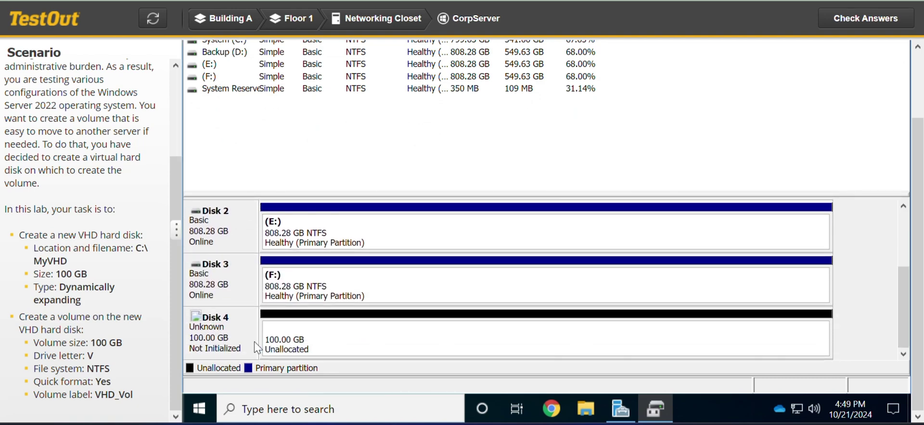
pyautogui.rightClick(206, 340)
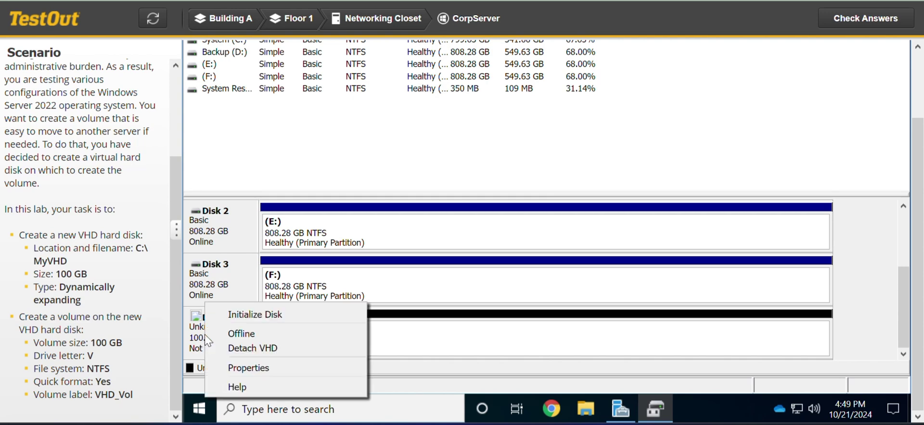
pyautogui.click(275, 315)
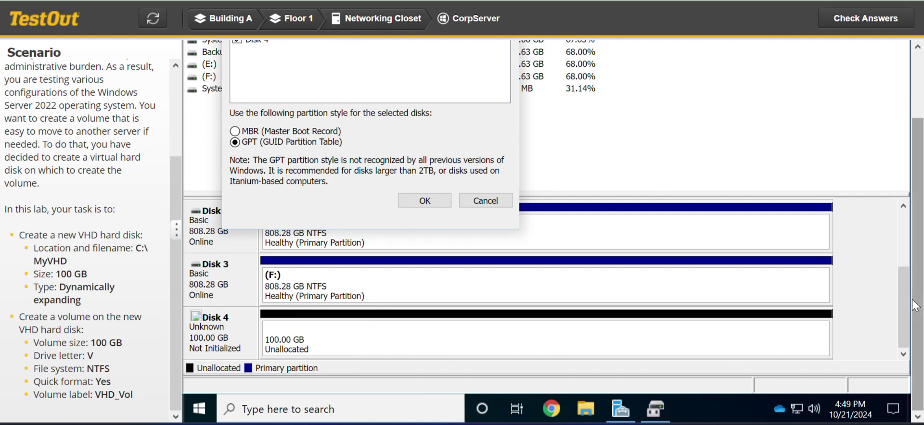
pyautogui.moveTo(916, 314); pyautogui.dragTo(916, 243)
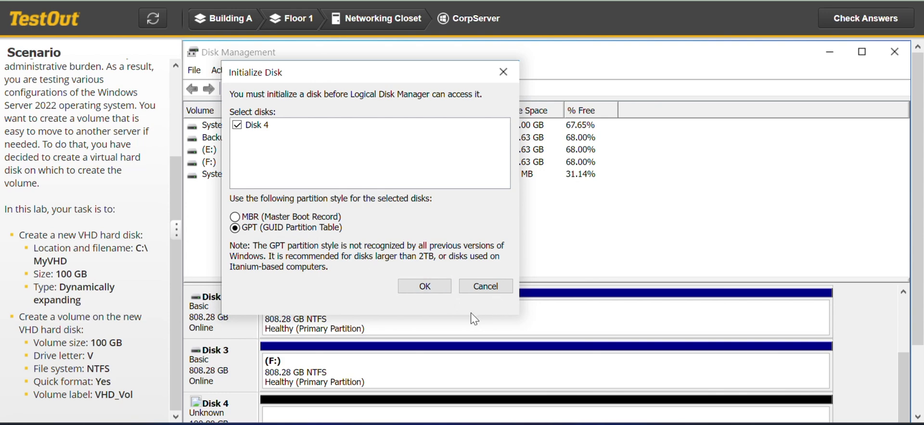
pyautogui.click(437, 287)
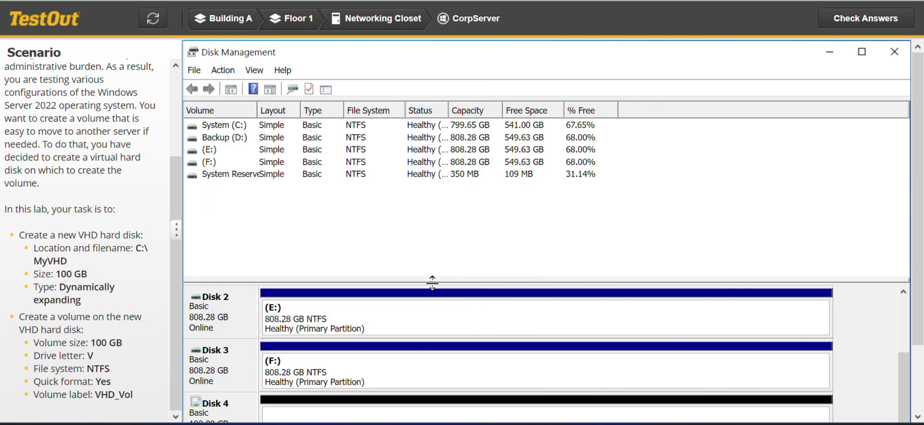
# - Start a new simple volume on Disk 4's unallocated space, keeping the size at 102400 MB and assigning drive letter V
pyautogui.scroll(-3, 915, 231)
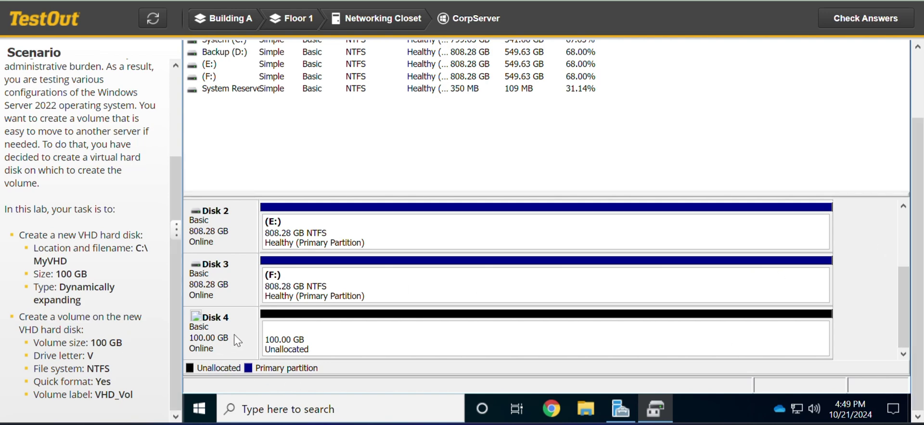
pyautogui.rightClick(321, 343)
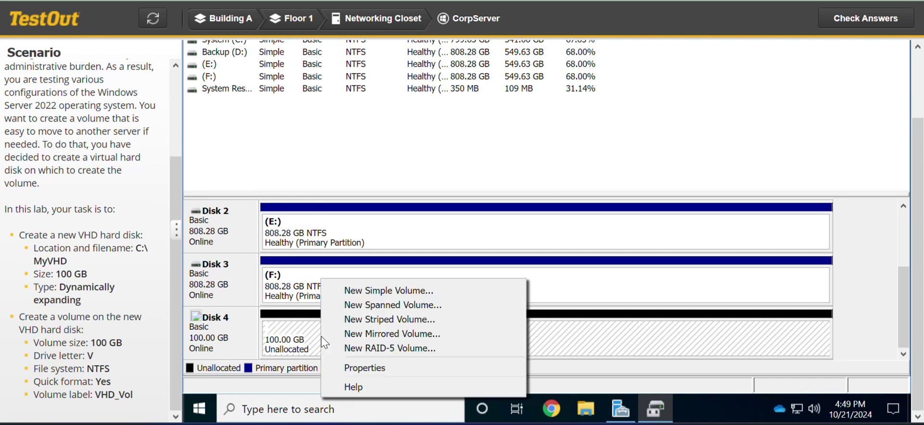
pyautogui.click(406, 291)
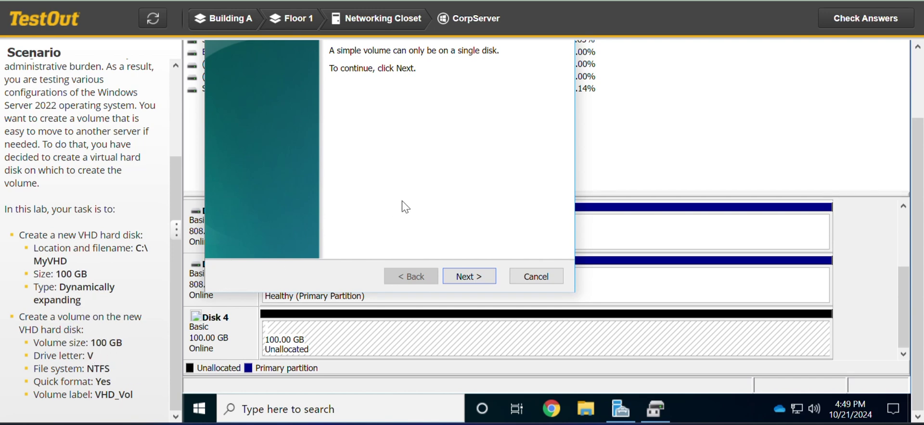
pyautogui.scroll(2, 915, 278)
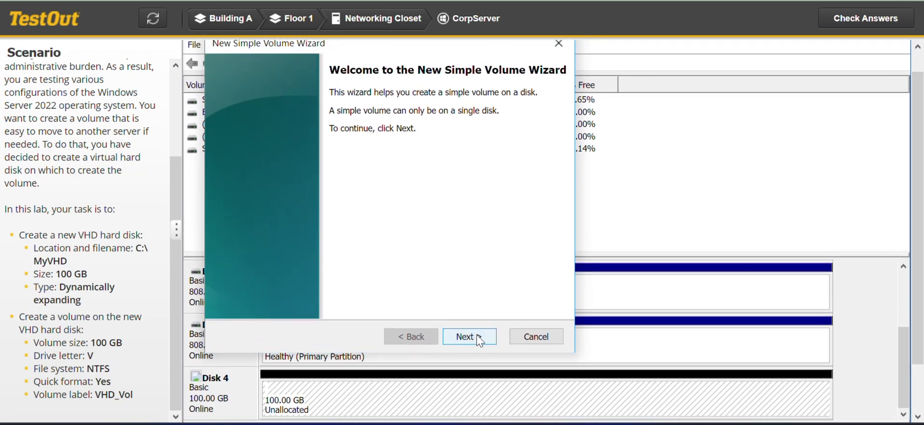
pyautogui.click(471, 337)
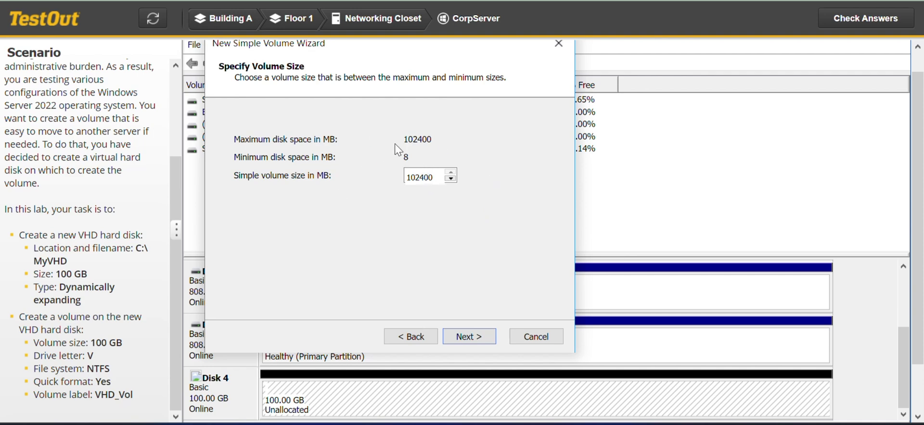
pyautogui.click(468, 337)
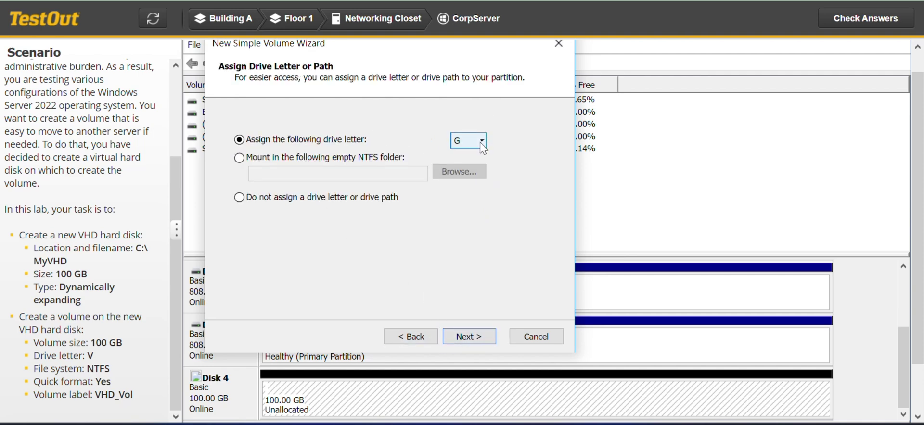
pyautogui.click(481, 141)
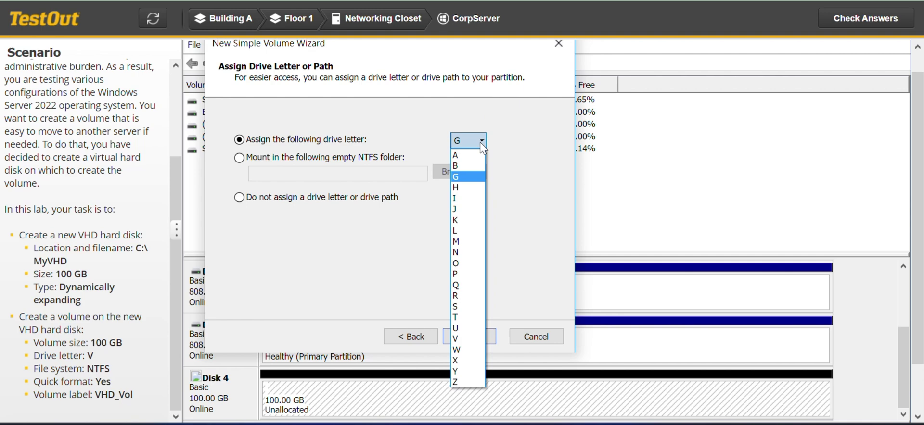
pyautogui.click(460, 339)
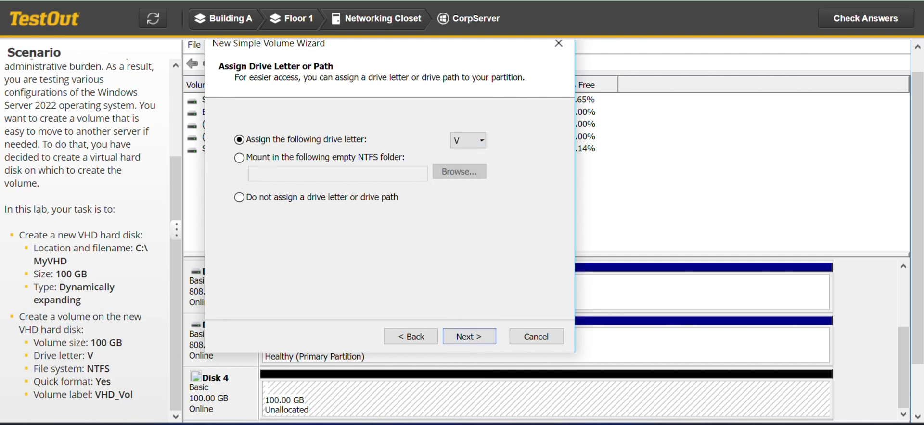
pyautogui.click(469, 337)
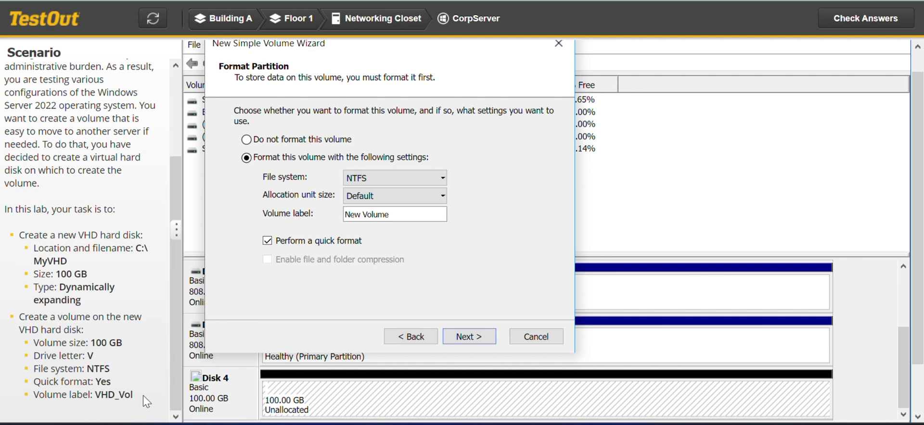
# - Label the volume VHD_Vol, keep NTFS with a quick format, and finish creating it
pyautogui.moveTo(134, 397); pyautogui.dragTo(98, 399)
pyautogui.hotkey('ctrl', 'c')
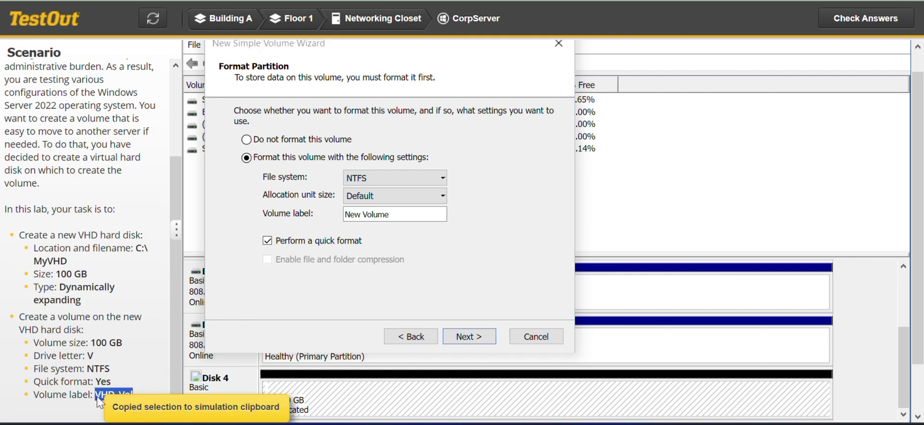
pyautogui.tripleClick(400, 217)
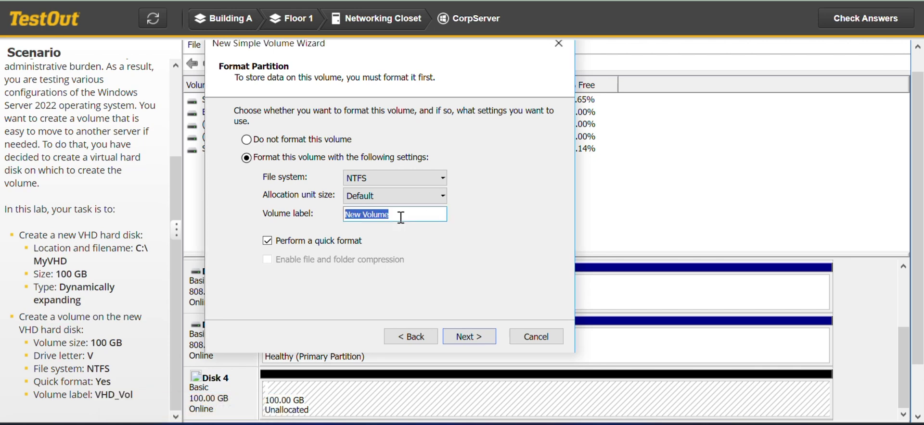
pyautogui.hotkey('ctrl', 'v')
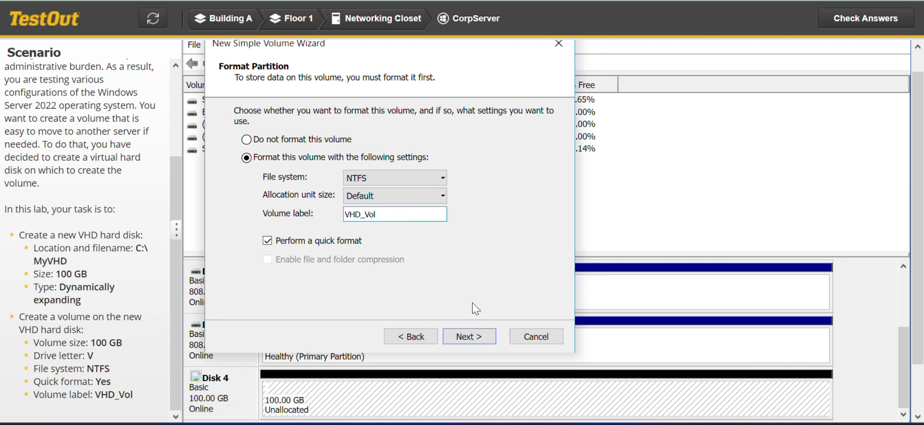
pyautogui.click(471, 337)
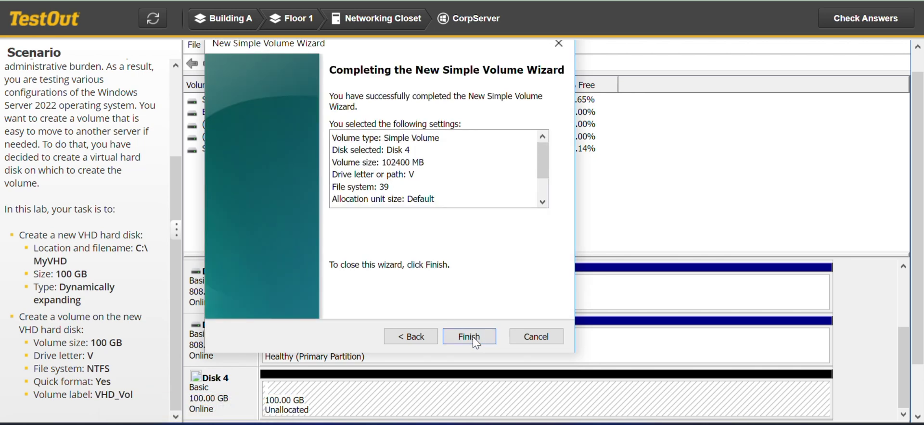
pyautogui.click(469, 336)
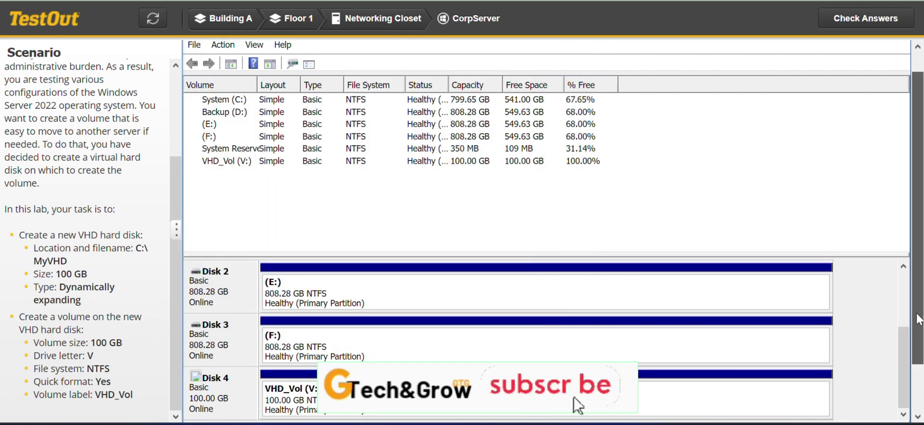
# - Look over the disk list, check the lab answers, and review the required actions in the task summary
pyautogui.scroll(-2, 910, 336)
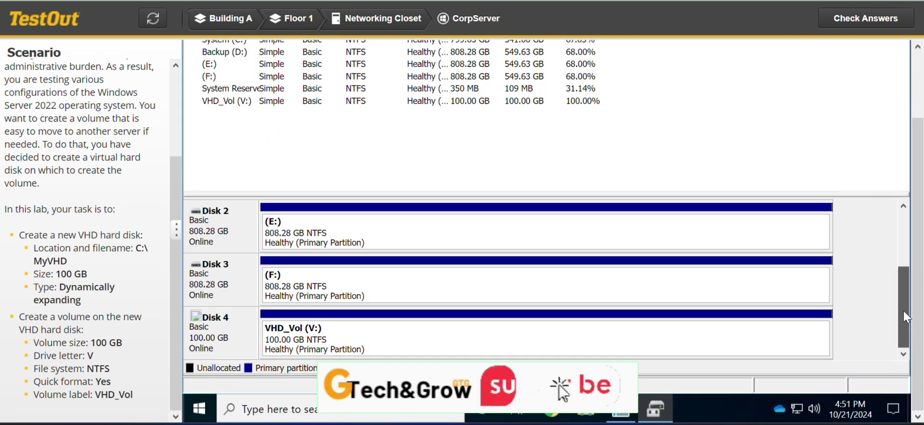
pyautogui.scroll(3, 904, 305)
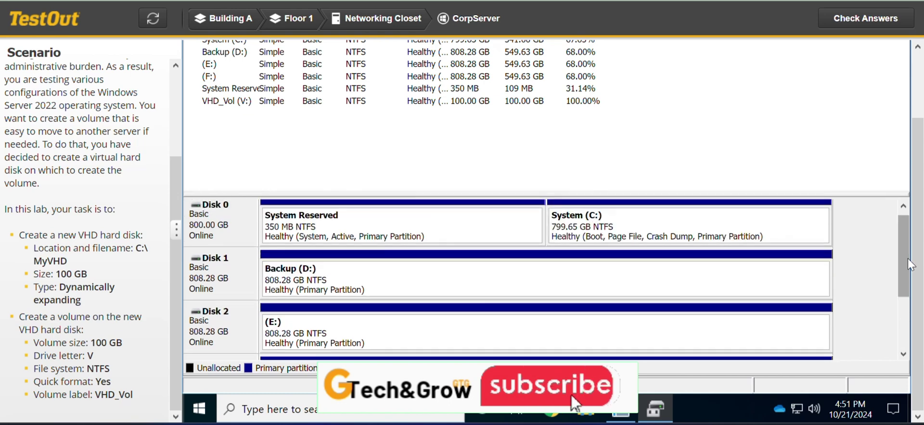
pyautogui.click(874, 22)
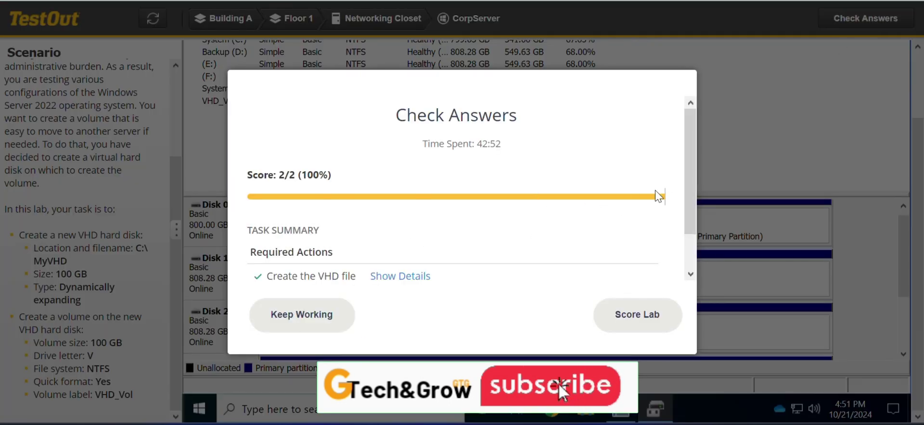
pyautogui.scroll(-1, 689, 225)
pyautogui.scroll(-1, 689, 225)
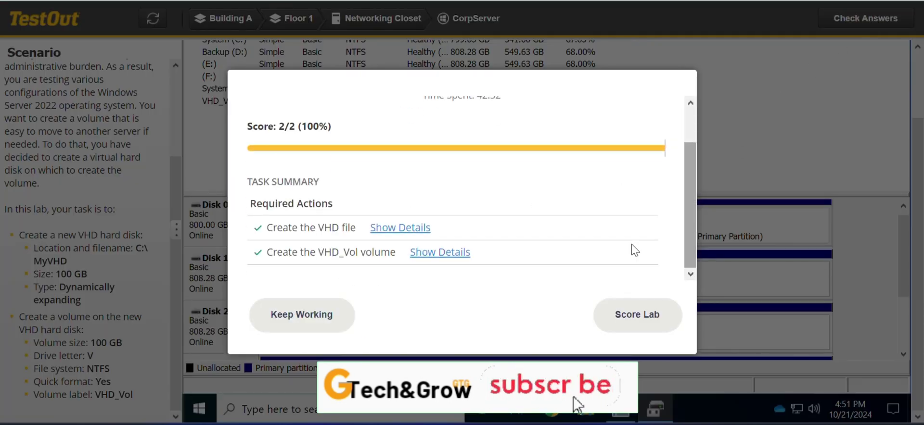